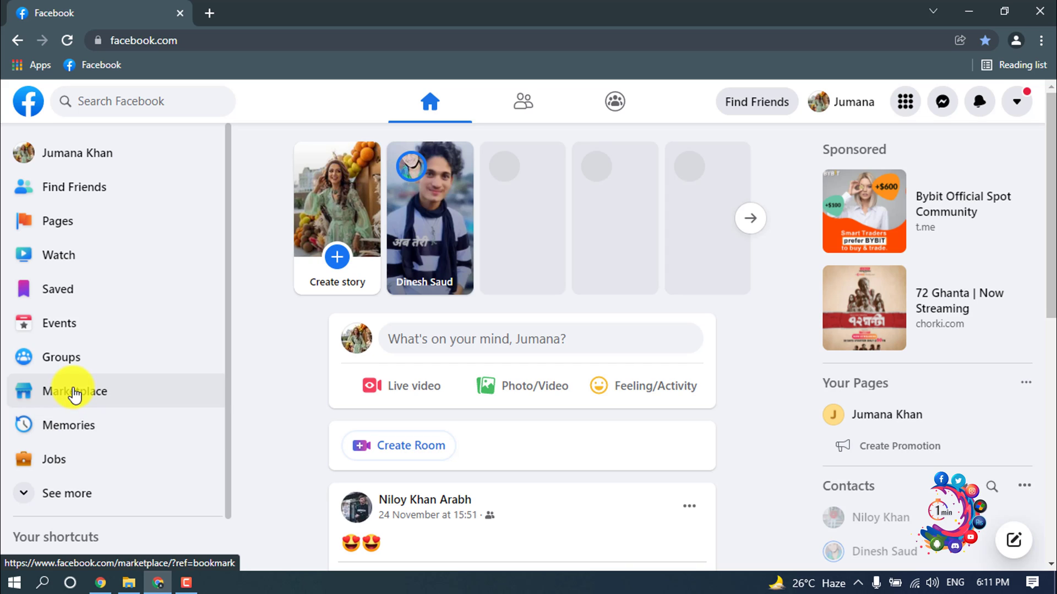
Go to the Events page from the left sidebar of the Facebook home page
{"action": "left_click", "coordinate": [68, 331]}
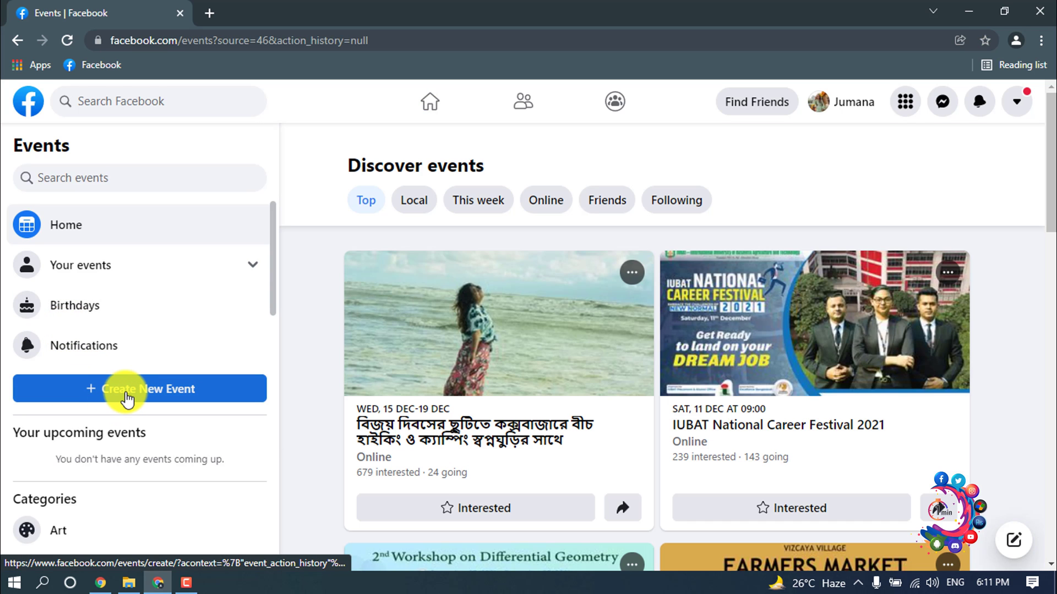
Start creating a new event and choose the In person type
{"action": "left_click", "coordinate": [128, 396]}
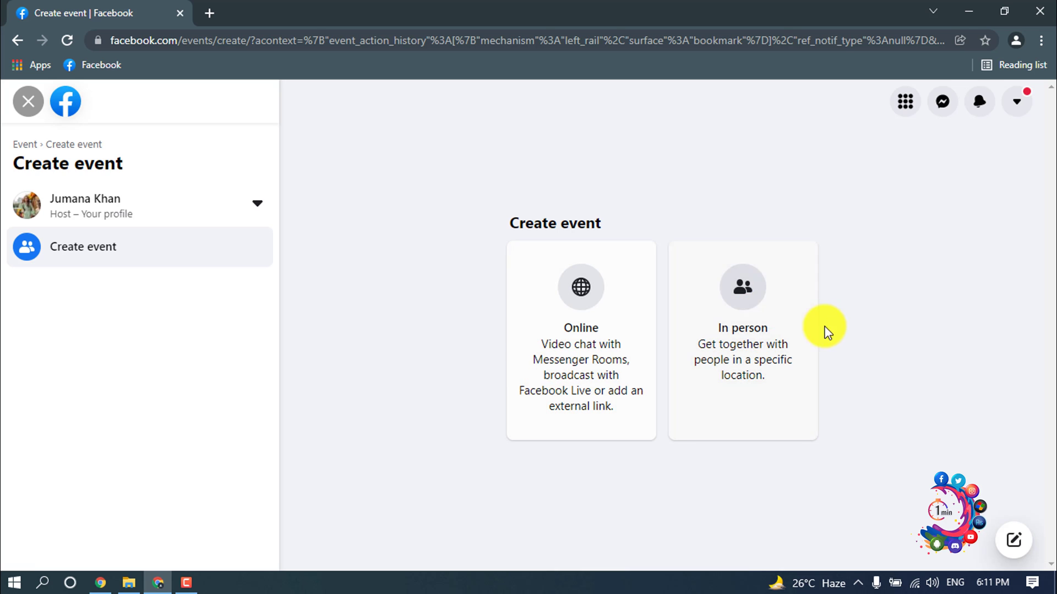
{"action": "left_click", "coordinate": [755, 329]}
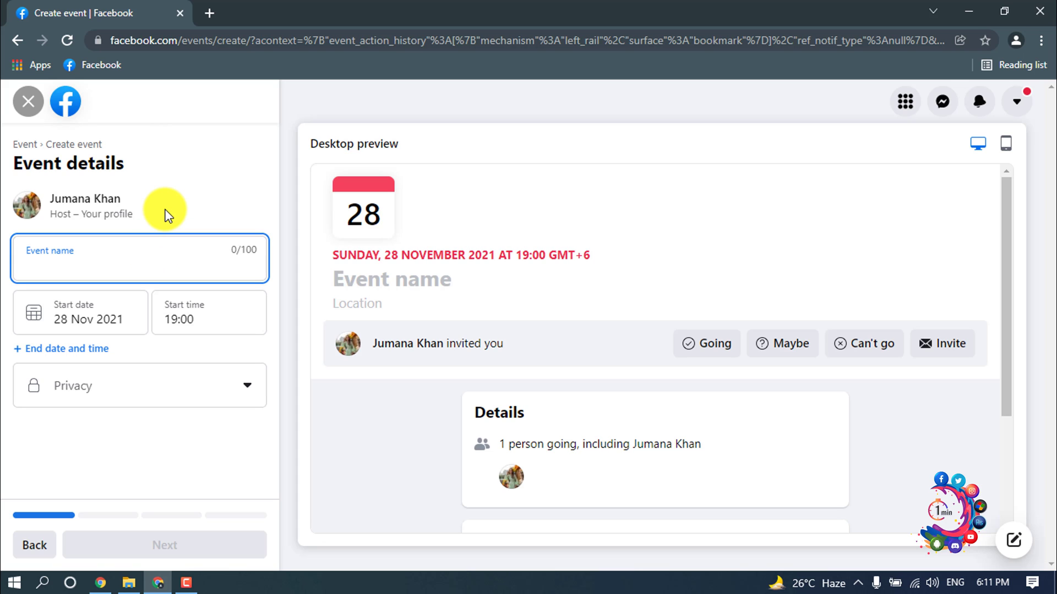
Name the event 'Online Classes'
{"action": "type", "text": "Online Classes"}
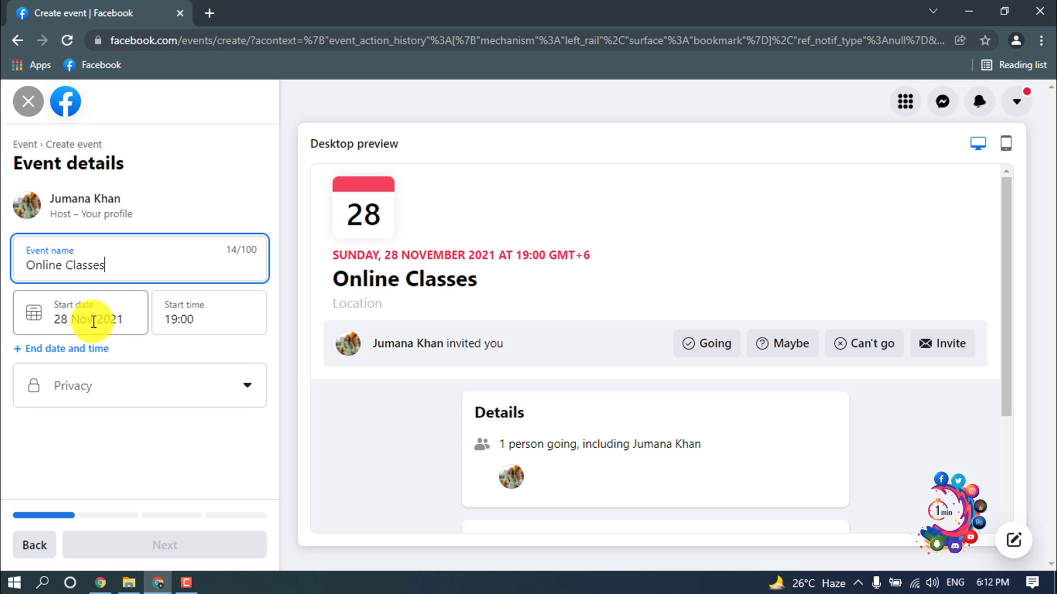
Schedule the event for 28 Nov 2021, from 19:00 to 22:00
{"action": "left_click", "coordinate": [92, 320]}
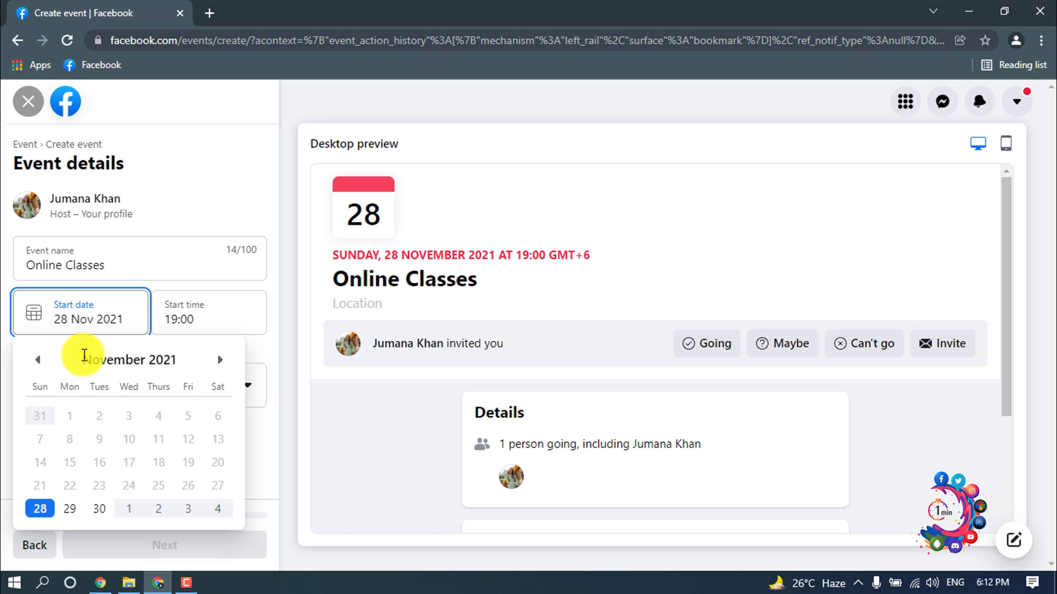
{"action": "left_click", "coordinate": [223, 315]}
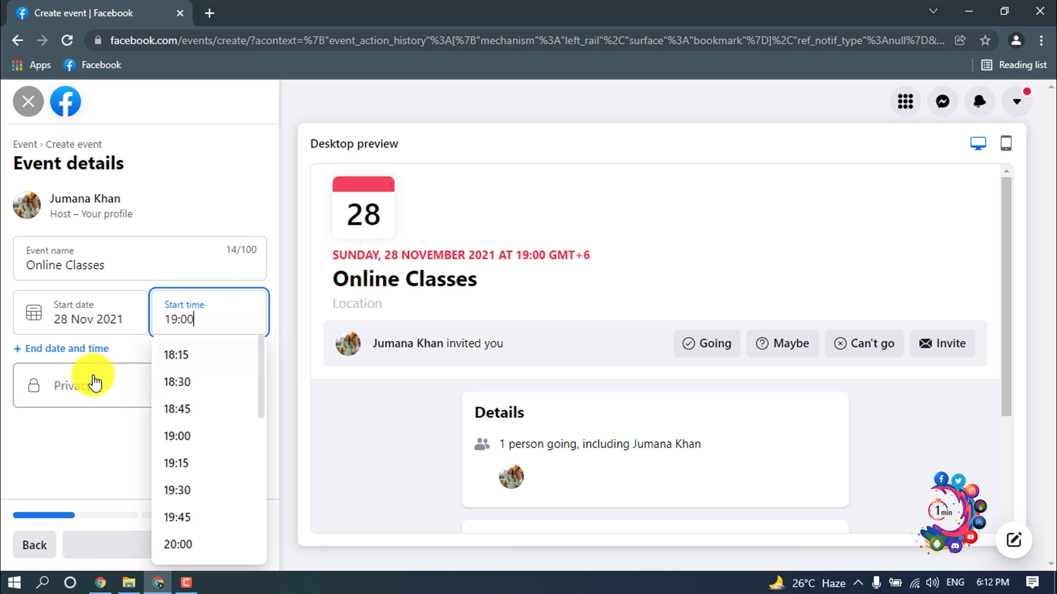
{"action": "left_click", "coordinate": [108, 349]}
{"action": "left_click", "coordinate": [58, 401]}
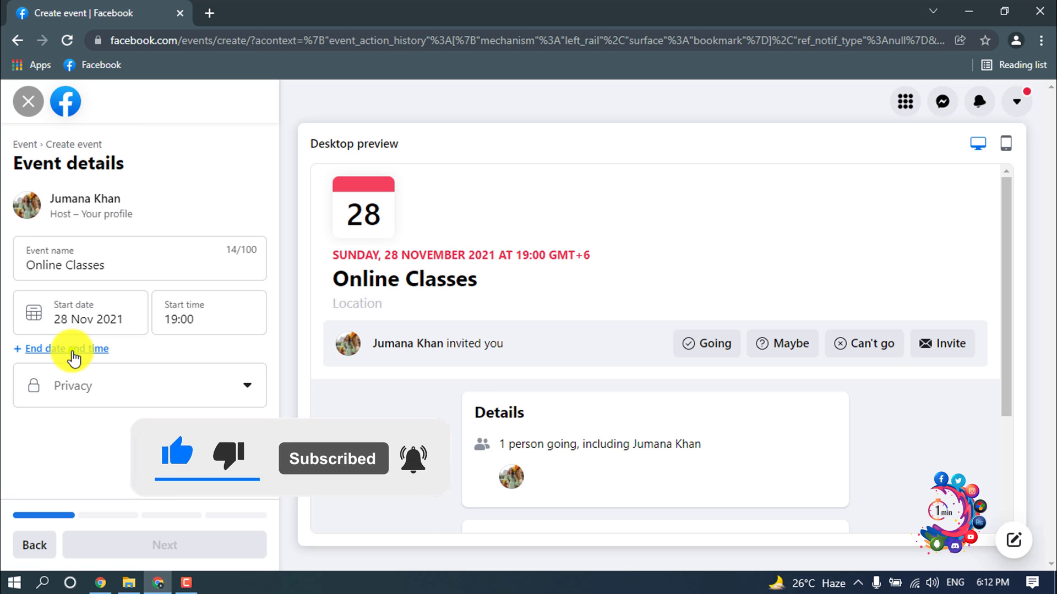
{"action": "left_click", "coordinate": [73, 351]}
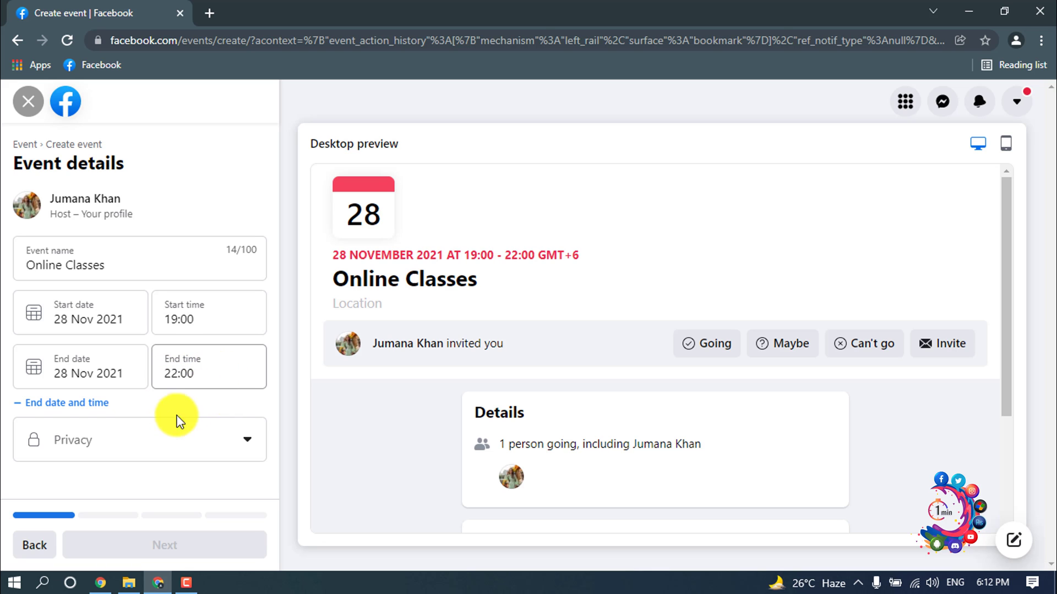
{"action": "left_click", "coordinate": [156, 441]}
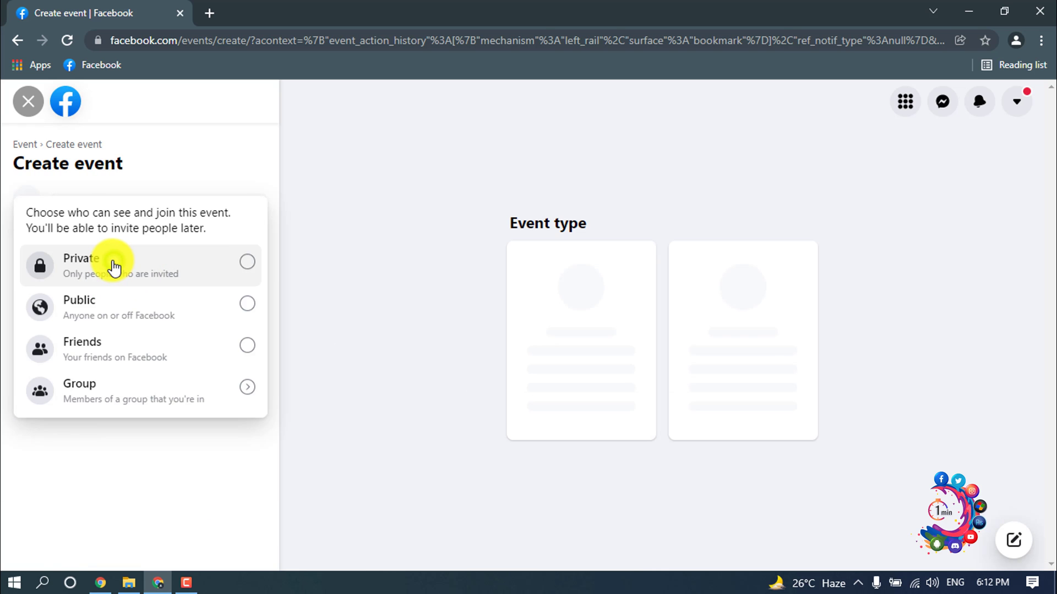
Make the event Private, leaving 'Guests can invite friends' on
{"action": "left_click", "coordinate": [116, 268]}
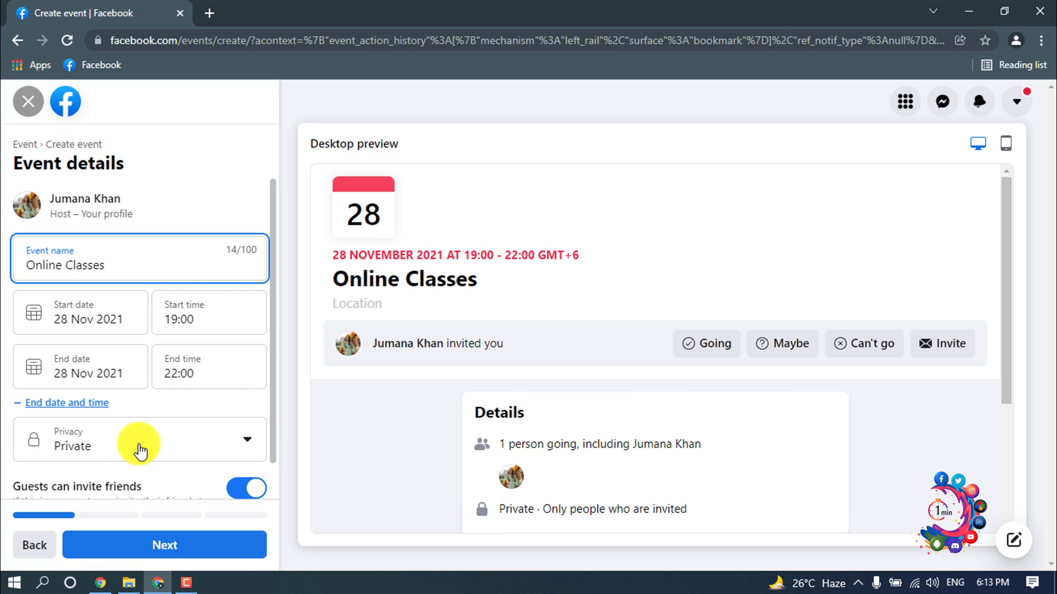
{"action": "scroll", "coordinate": [148, 435], "scroll_direction": "down", "scroll_amount": 1}
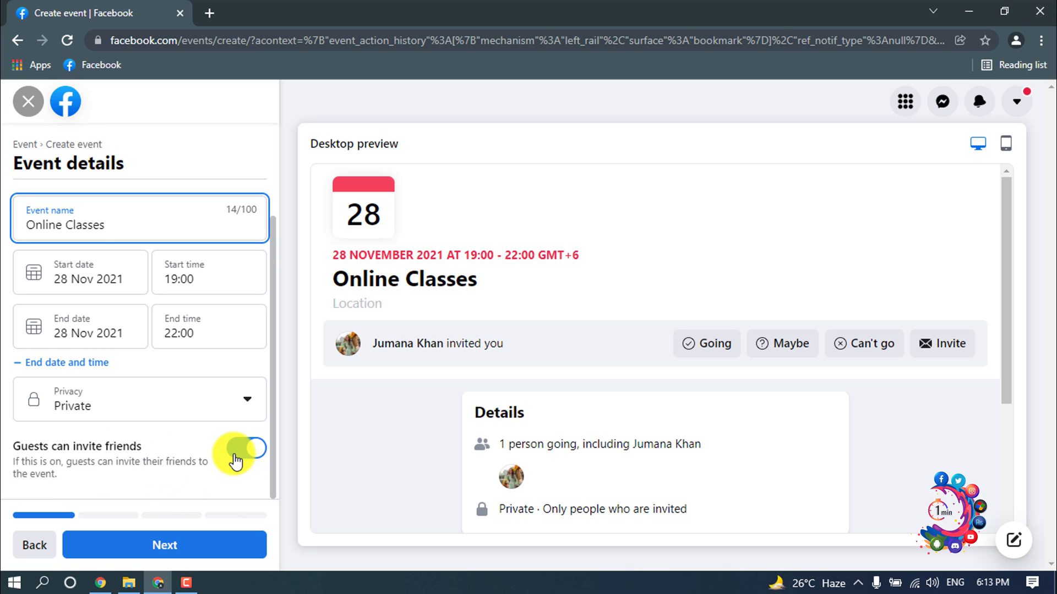
Skip the Location and Description steps, leaving both empty
{"action": "left_click", "coordinate": [200, 547]}
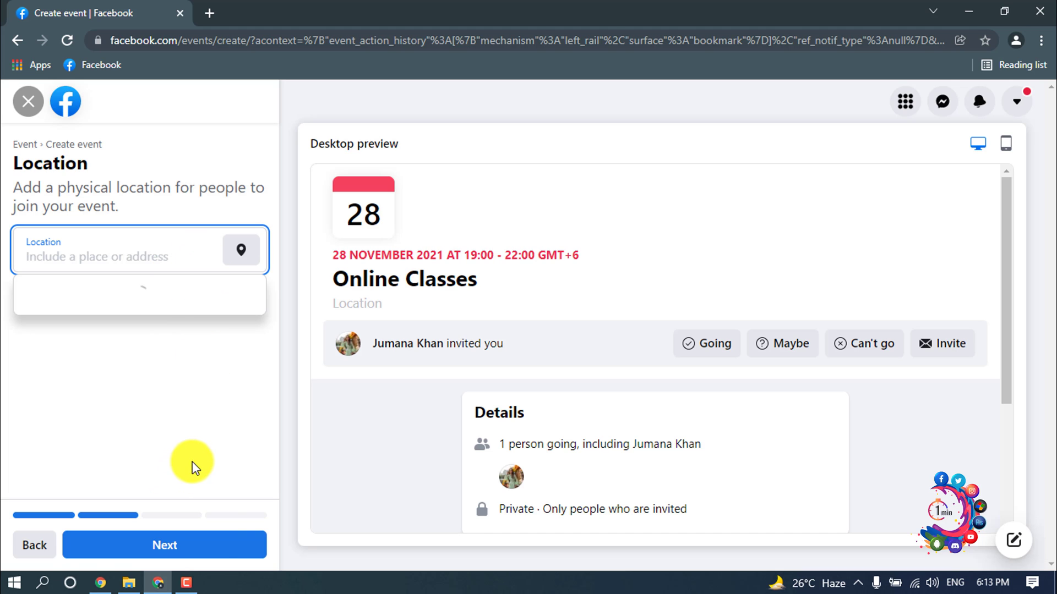
{"action": "left_click", "coordinate": [169, 547]}
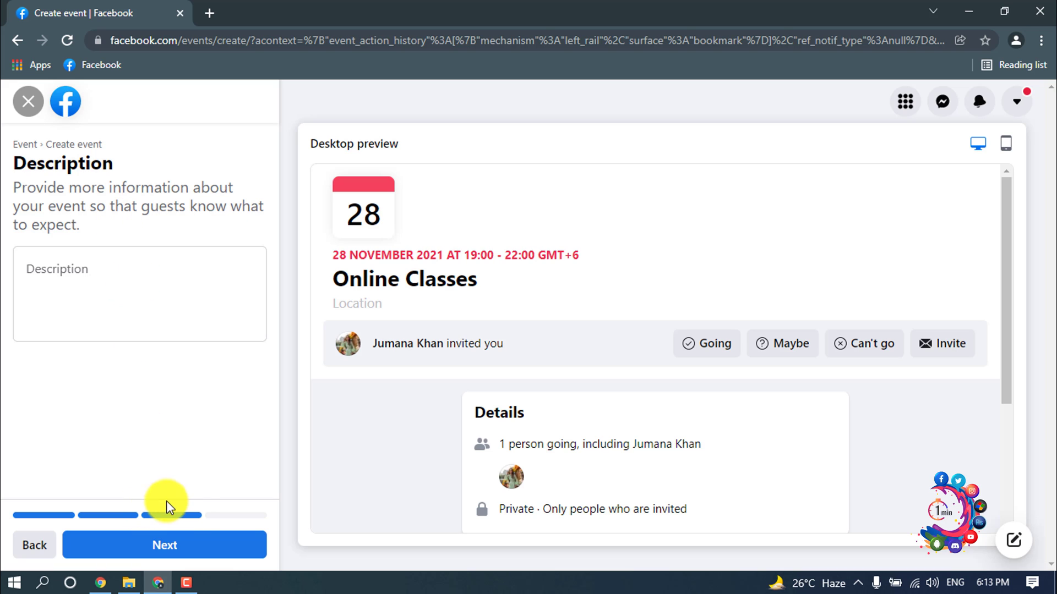
{"action": "left_click", "coordinate": [186, 548]}
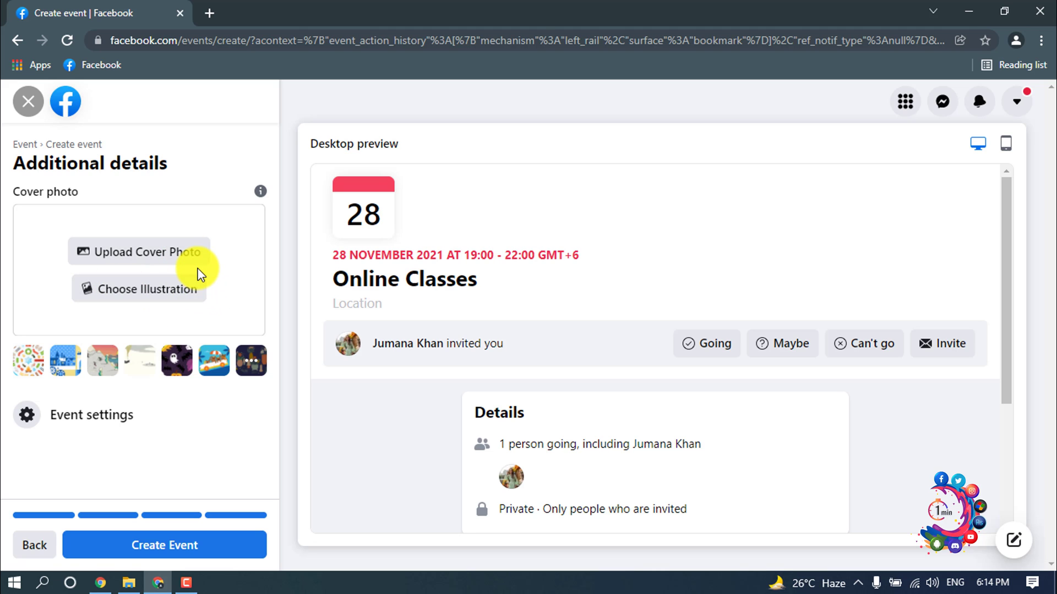
Use the Halloween bats-and-pumpkins illustration as the cover and reposition it
{"action": "left_click", "coordinate": [180, 364]}
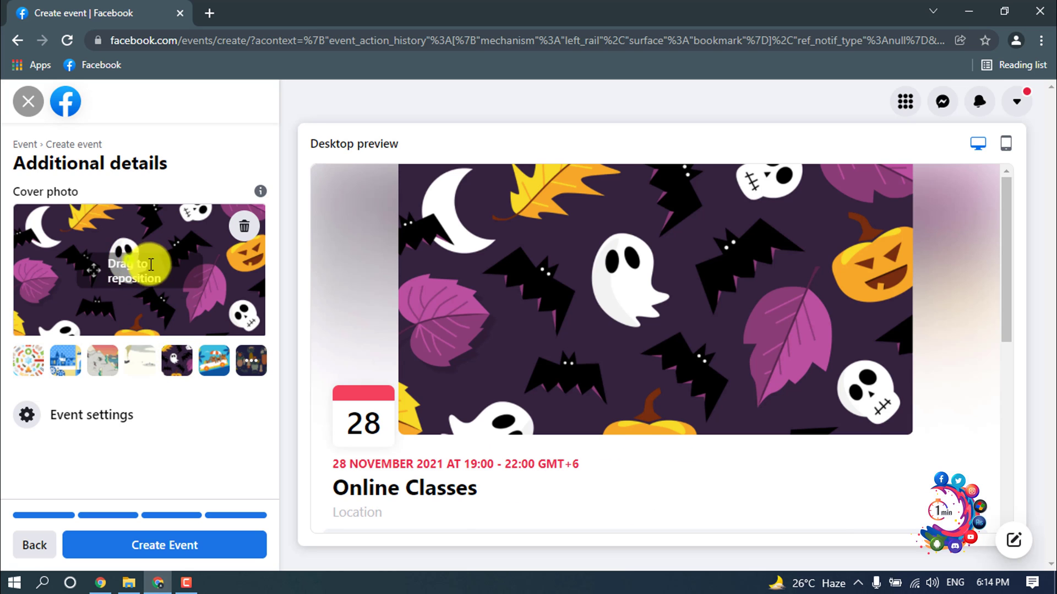
{"action": "left_click_drag", "start_coordinate": [161, 293], "coordinate": [189, 290]}
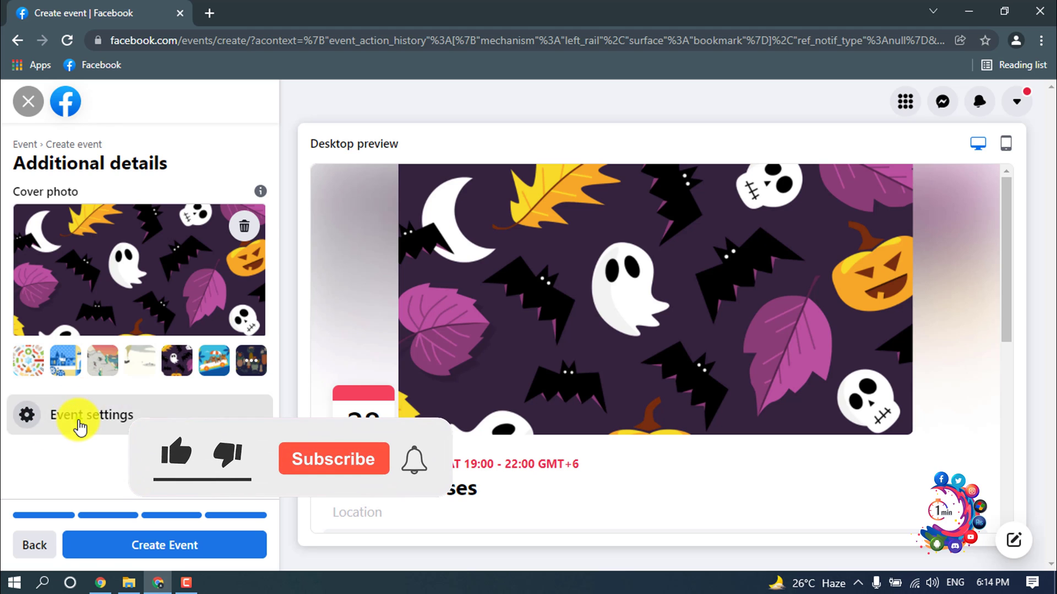
{"action": "left_click", "coordinate": [80, 426]}
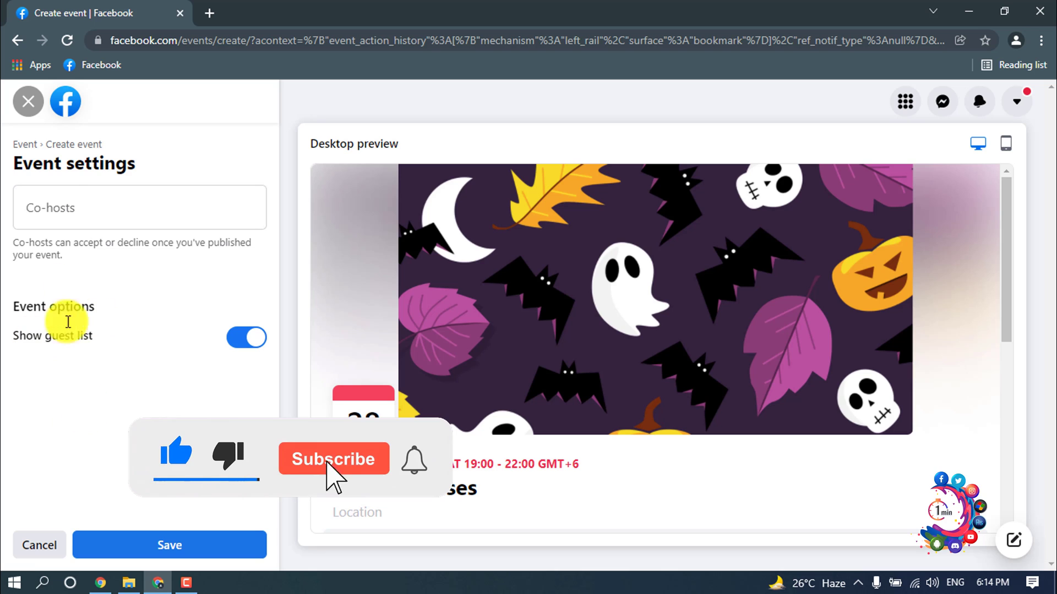
{"action": "left_click", "coordinate": [105, 212]}
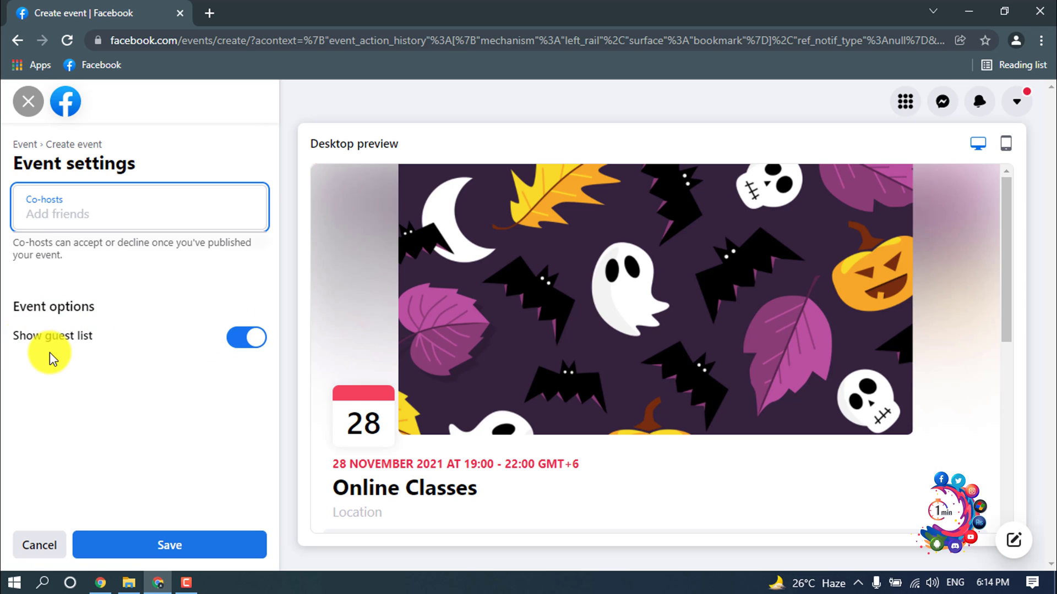
{"action": "left_click", "coordinate": [243, 339]}
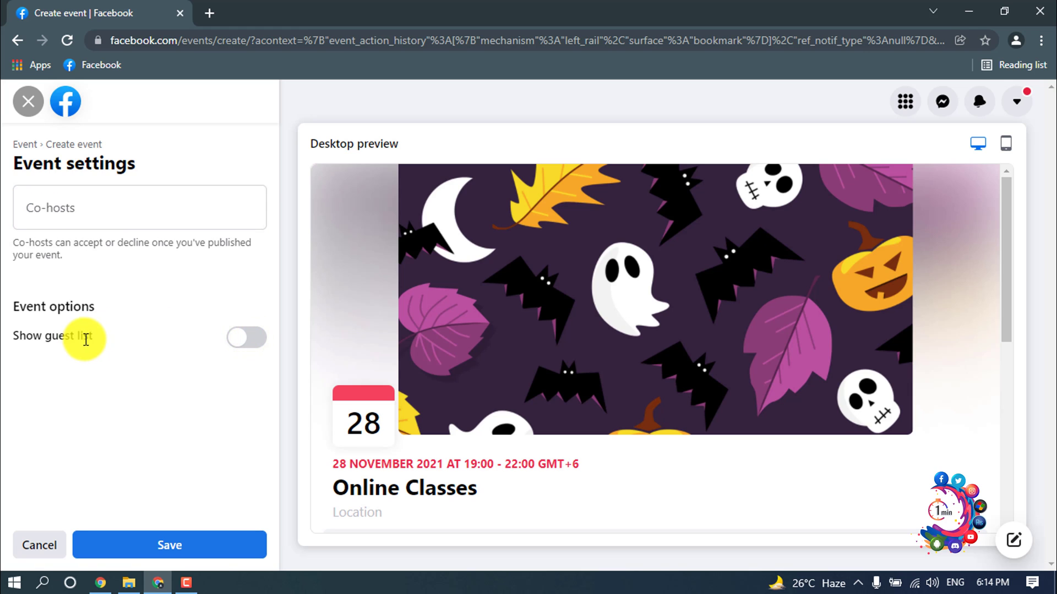
{"action": "left_click", "coordinate": [246, 338]}
{"action": "left_click", "coordinate": [198, 551]}
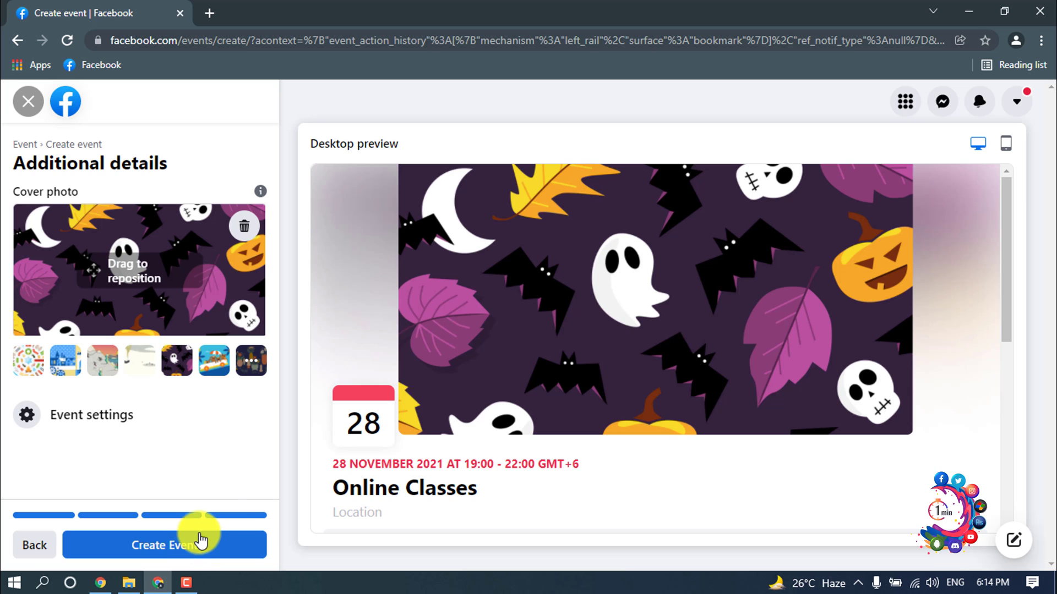
Review the desktop preview and create the 'Online Classes' event
{"action": "scroll", "coordinate": [438, 414], "scroll_direction": "down", "scroll_amount": 3}
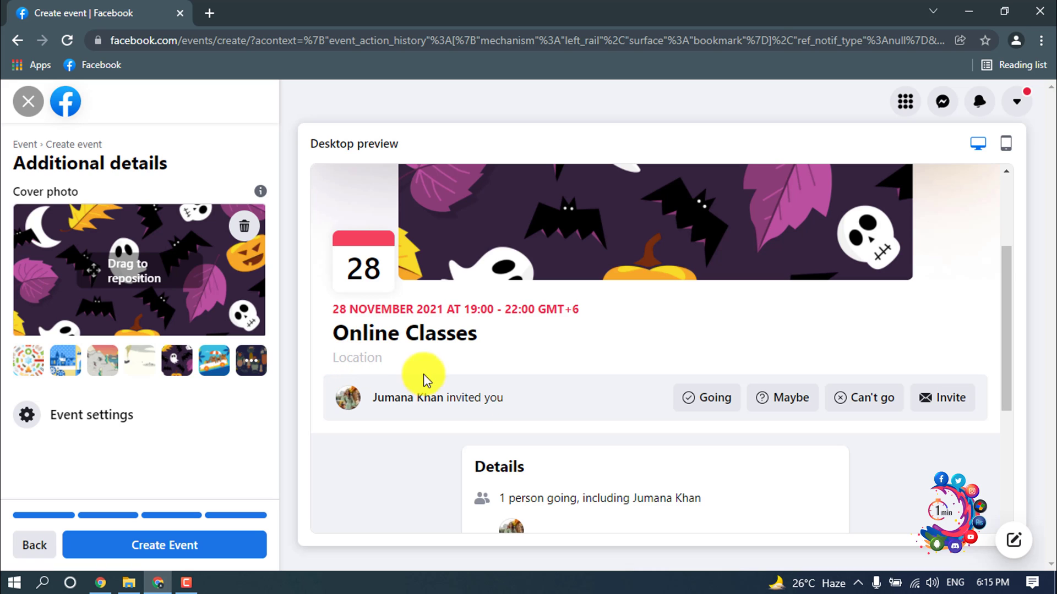
{"action": "scroll", "coordinate": [405, 439], "scroll_direction": "up", "scroll_amount": 3}
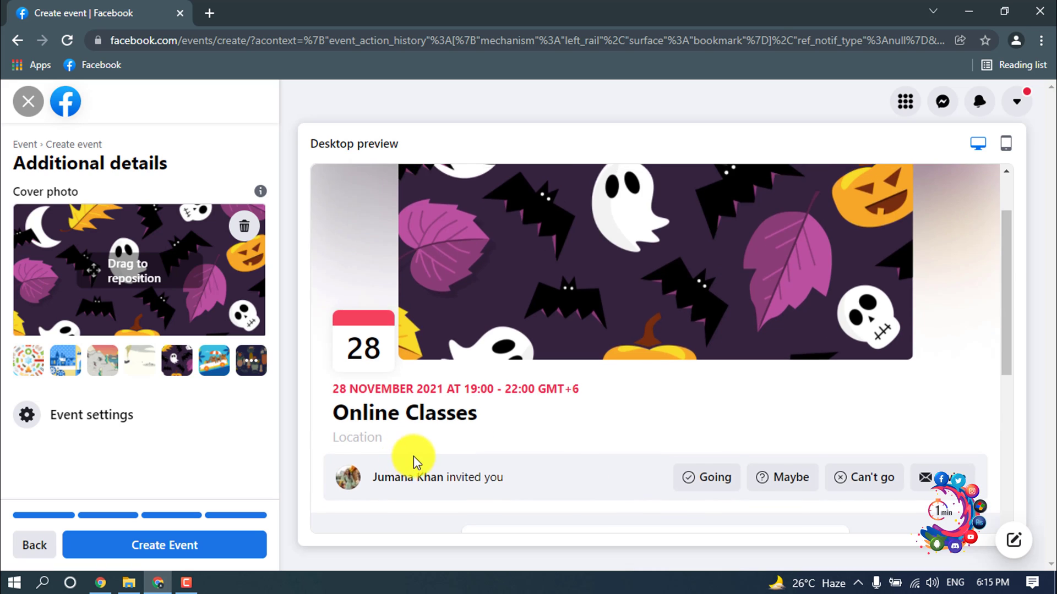
{"action": "left_click", "coordinate": [157, 552]}
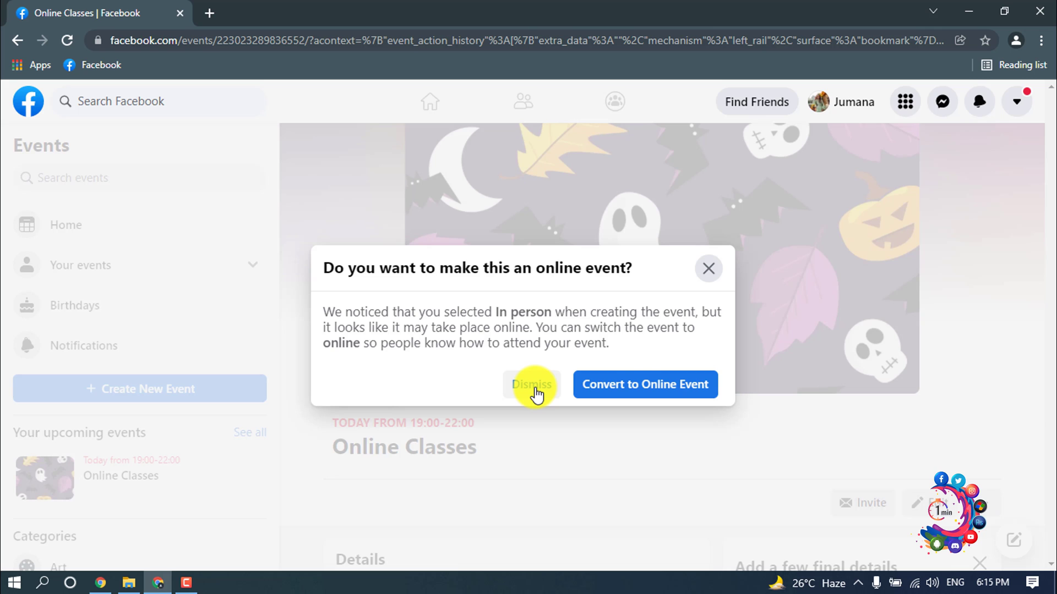
Dismiss the convert-to-online prompt, keeping the event in person, and check its 19:00–22:00 private listing
{"action": "left_click", "coordinate": [533, 392]}
{"action": "scroll", "coordinate": [515, 376], "scroll_direction": "down", "scroll_amount": 2}
{"action": "scroll", "coordinate": [514, 375], "scroll_direction": "down", "scroll_amount": 3}
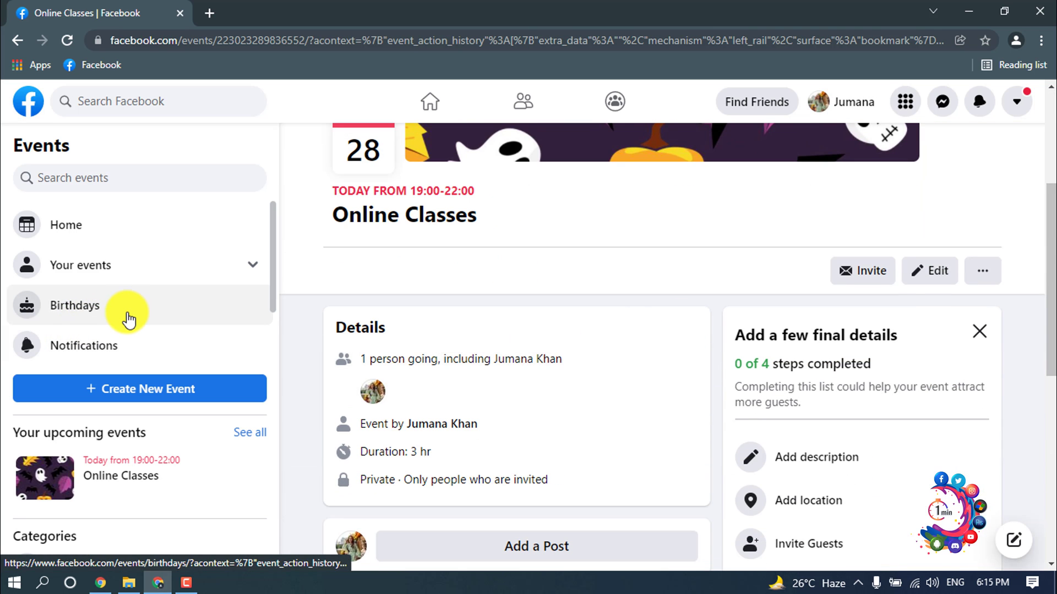
{"action": "scroll", "coordinate": [170, 453], "scroll_direction": "down", "scroll_amount": 3}
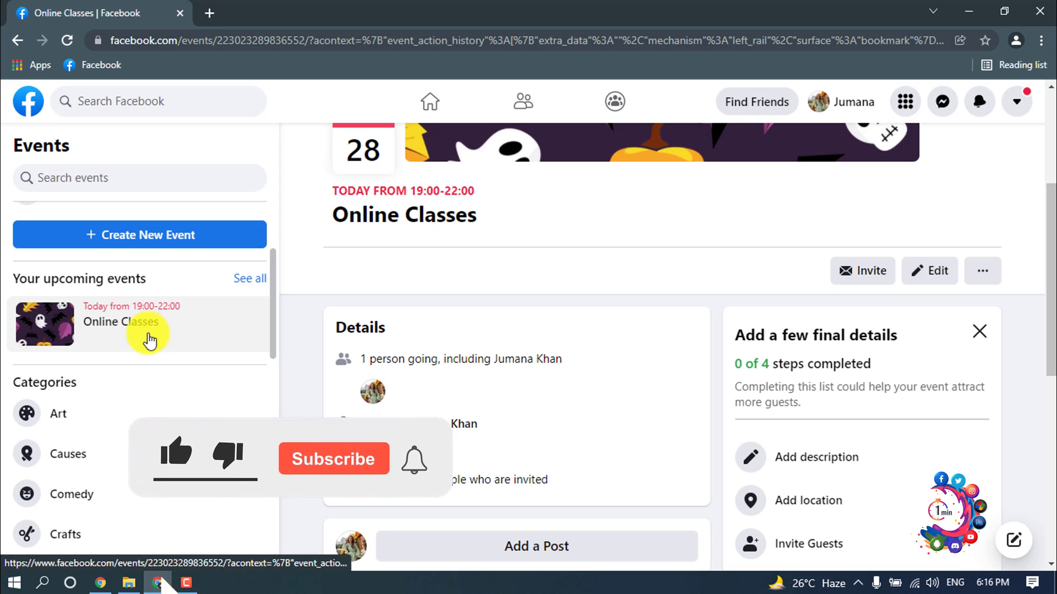
{"action": "scroll", "coordinate": [352, 297], "scroll_direction": "up", "scroll_amount": 1}
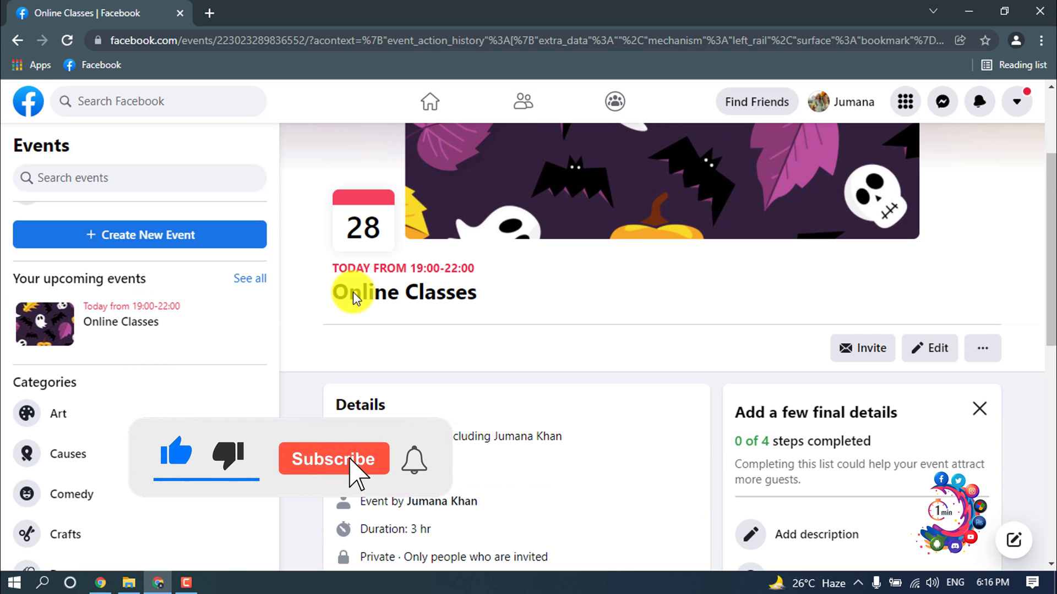